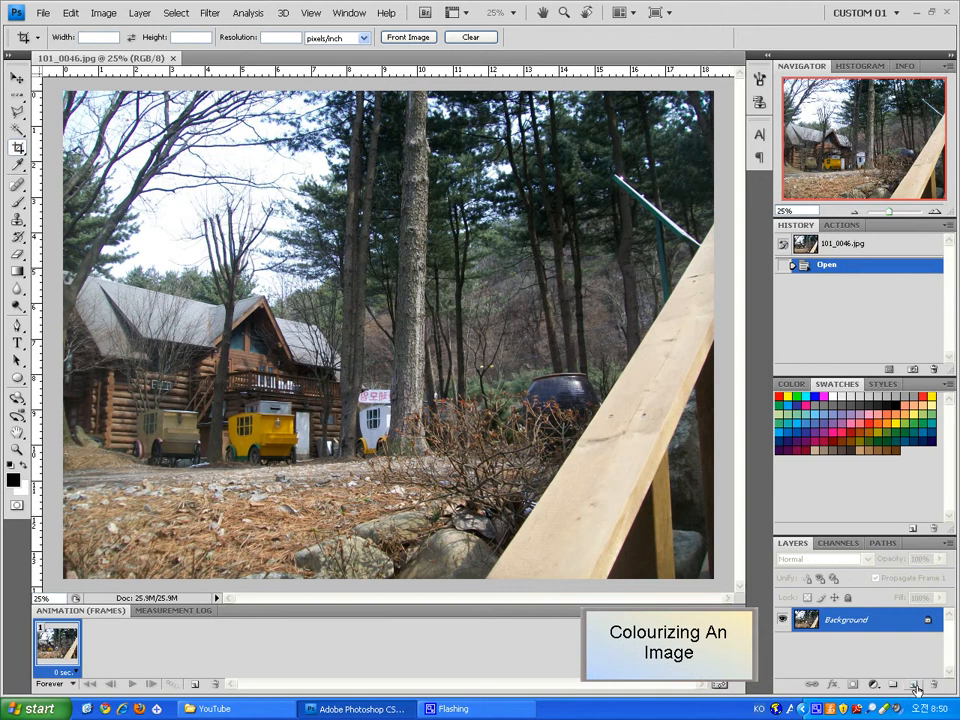
Add a new layer above the background named colour
left_click(915, 688)
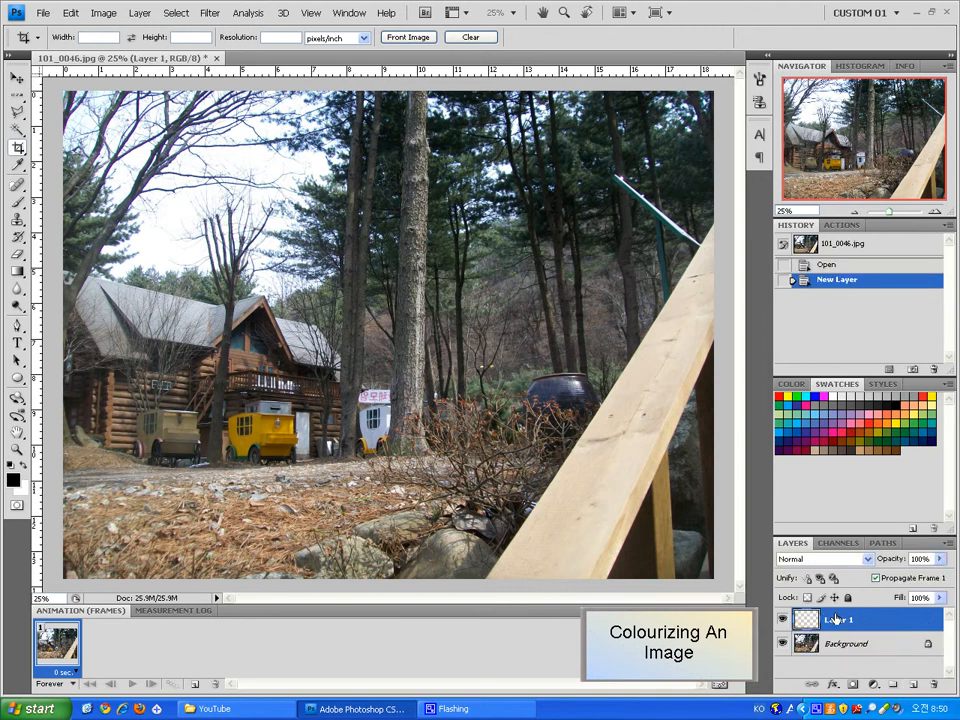
left_click(841, 248)
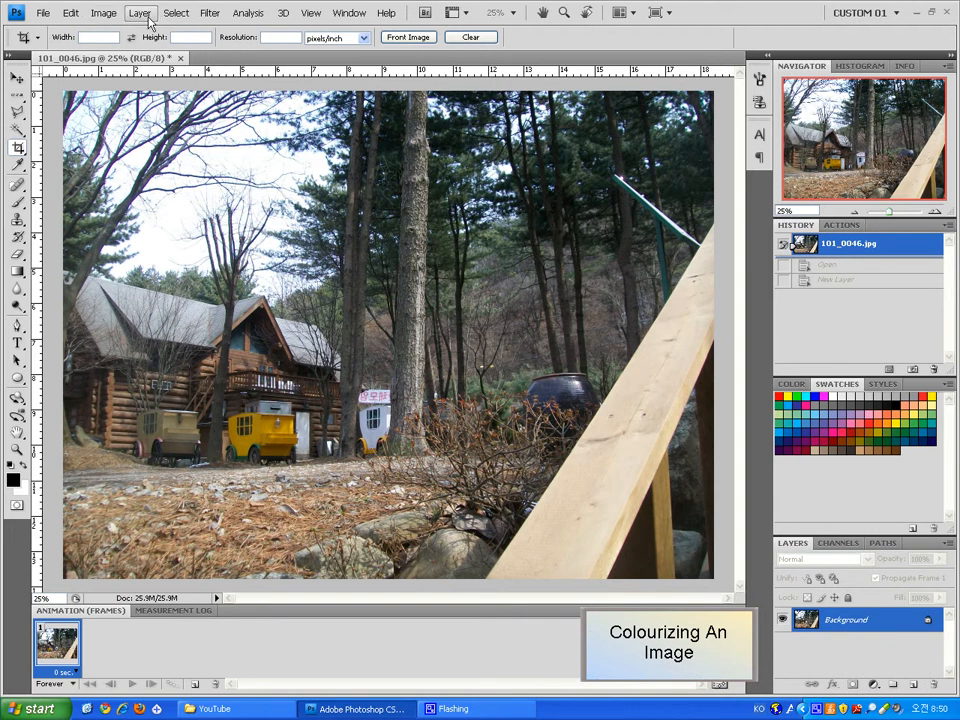
left_click(148, 20)
mouse_move(230, 30)
left_click(360, 32)
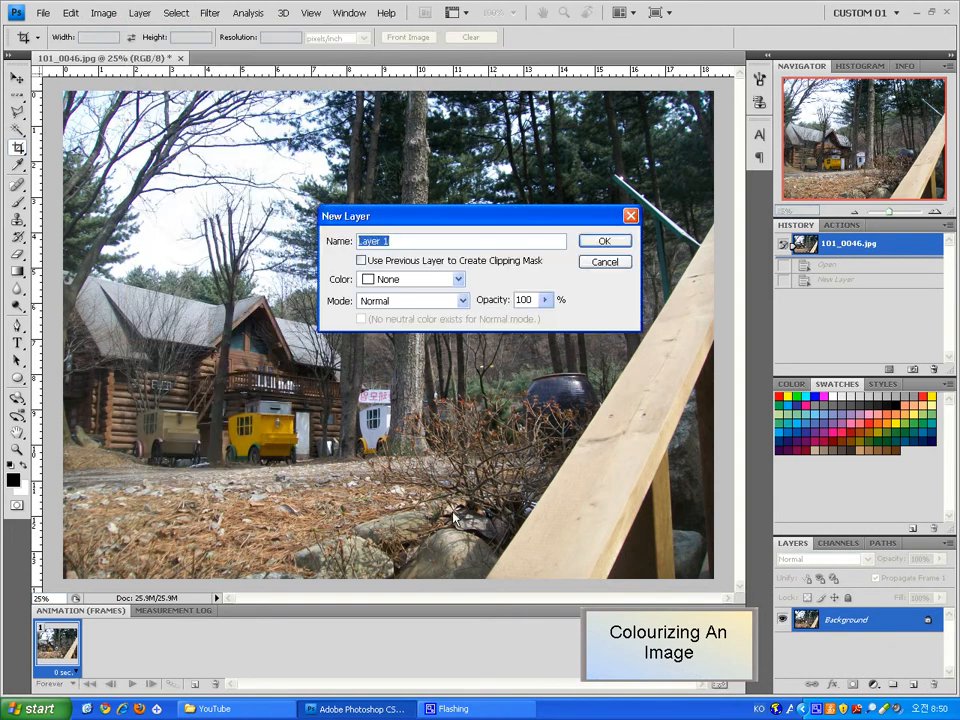
type("colour")
key("Return")
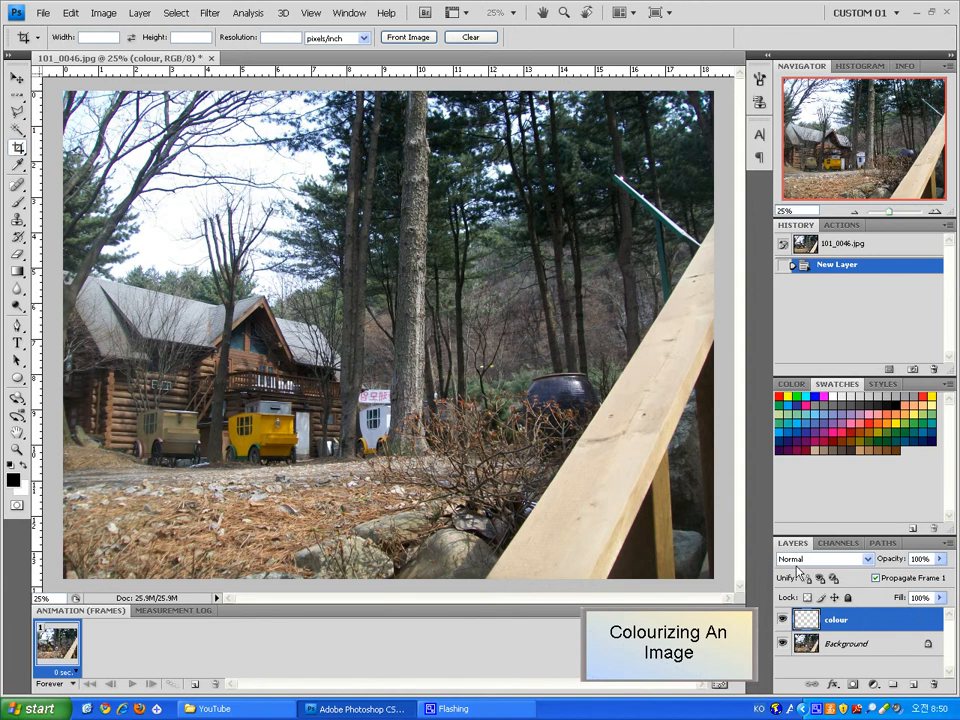
Fill the colour layer with the black foreground colour, then undo the fill
left_click_drag(859, 538, 855, 508)
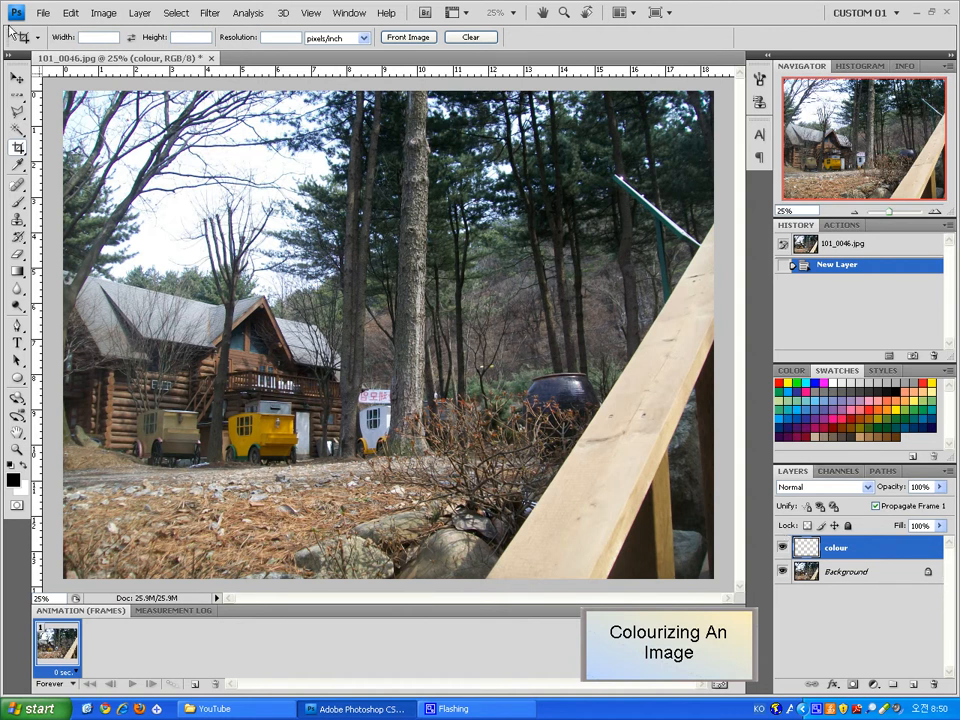
left_click(60, 15)
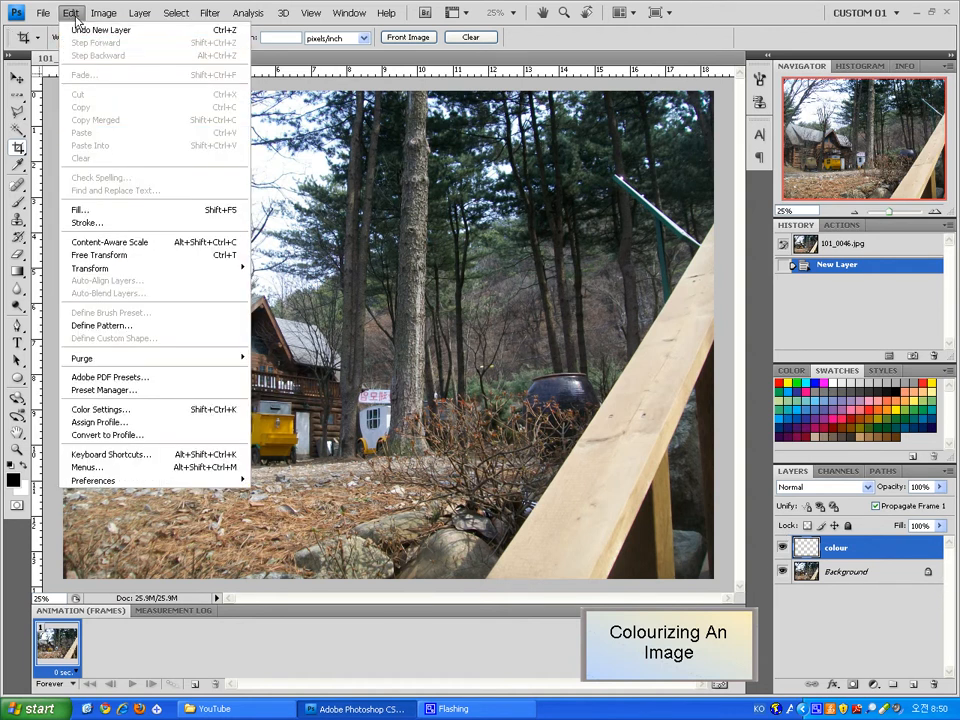
left_click(120, 209)
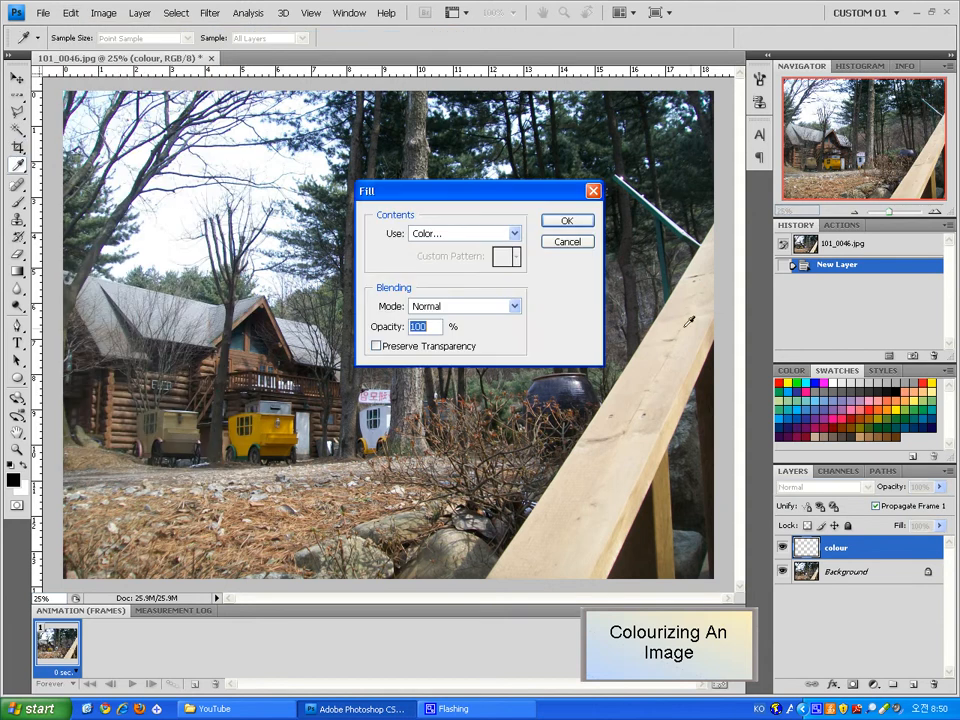
left_click(455, 234)
left_click(451, 249)
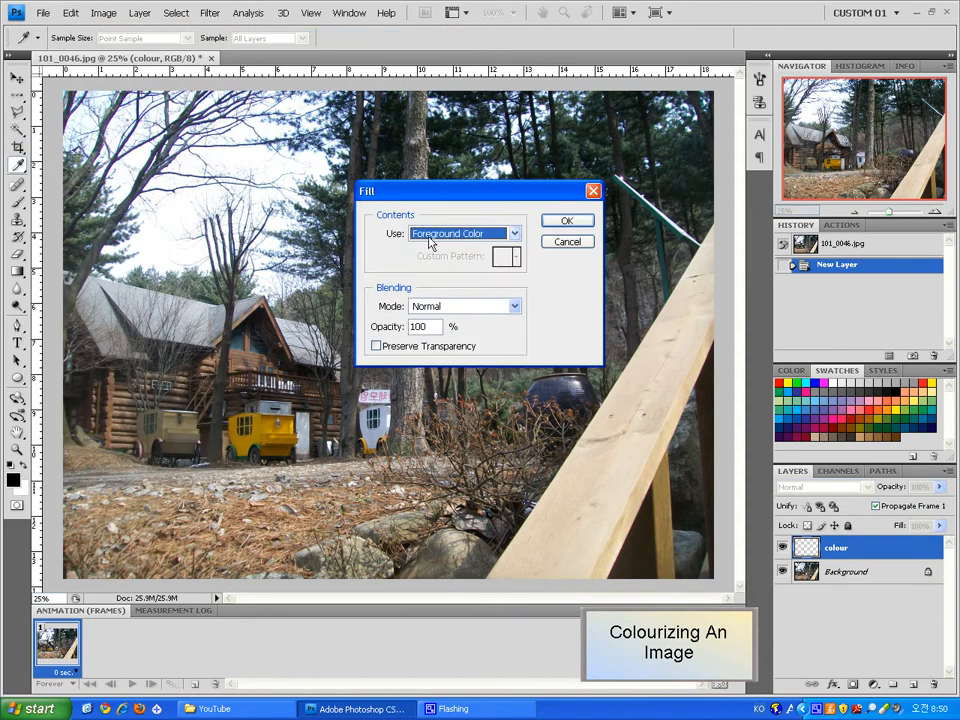
left_click(447, 236)
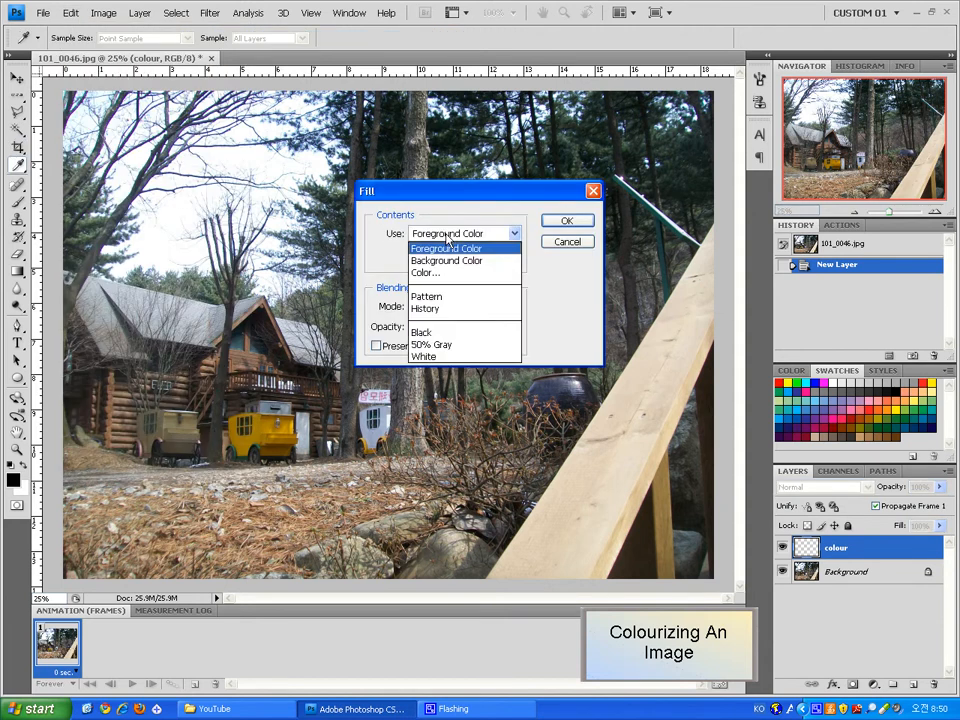
left_click(446, 250)
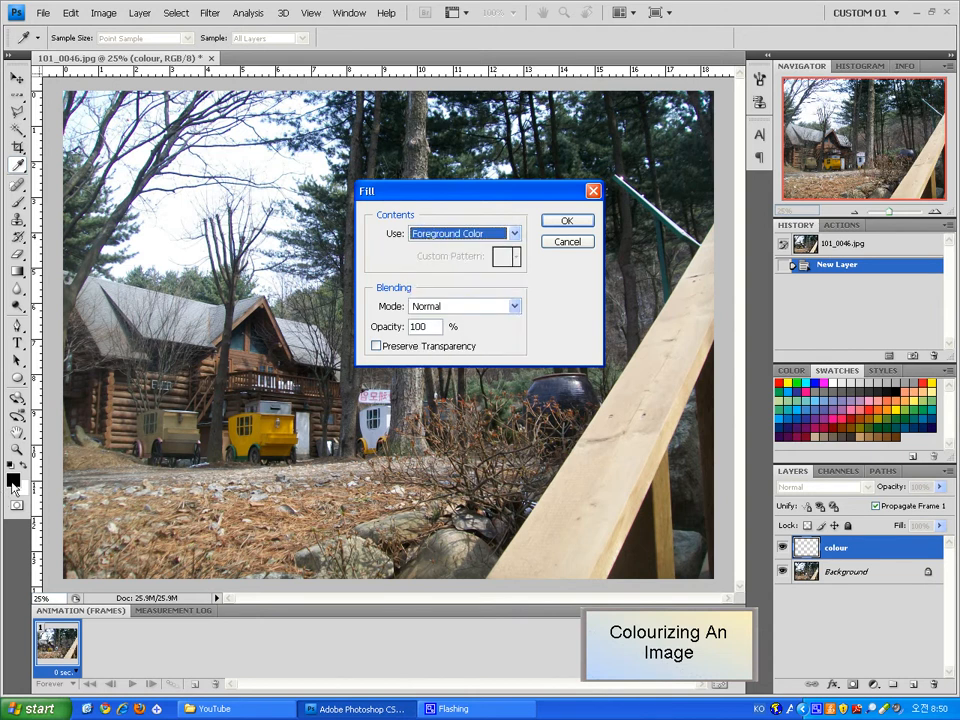
left_click(570, 224)
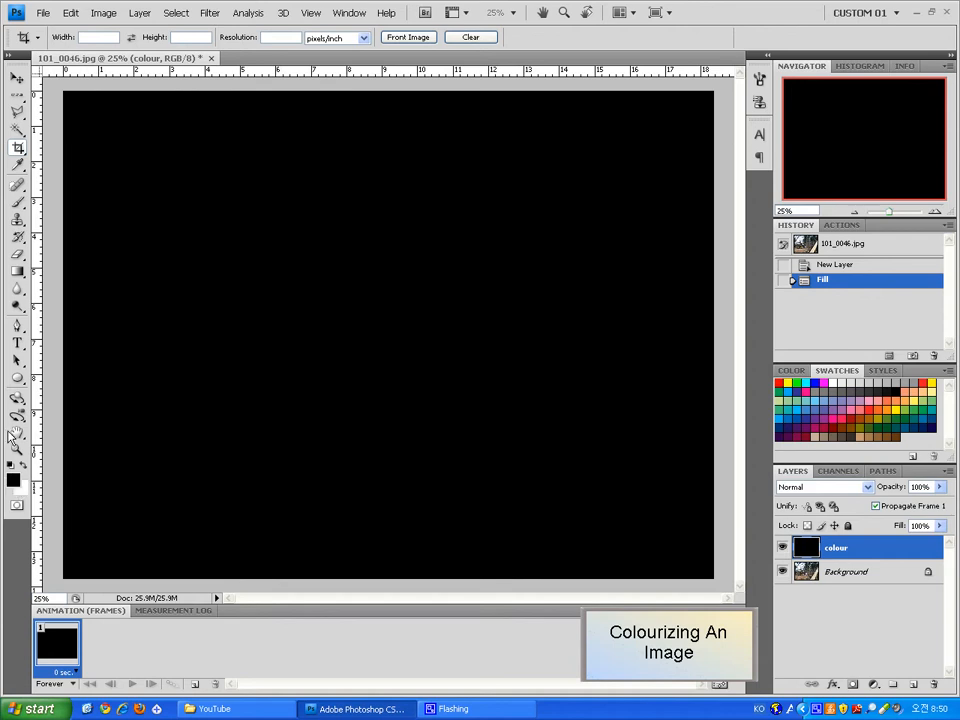
left_click(840, 266)
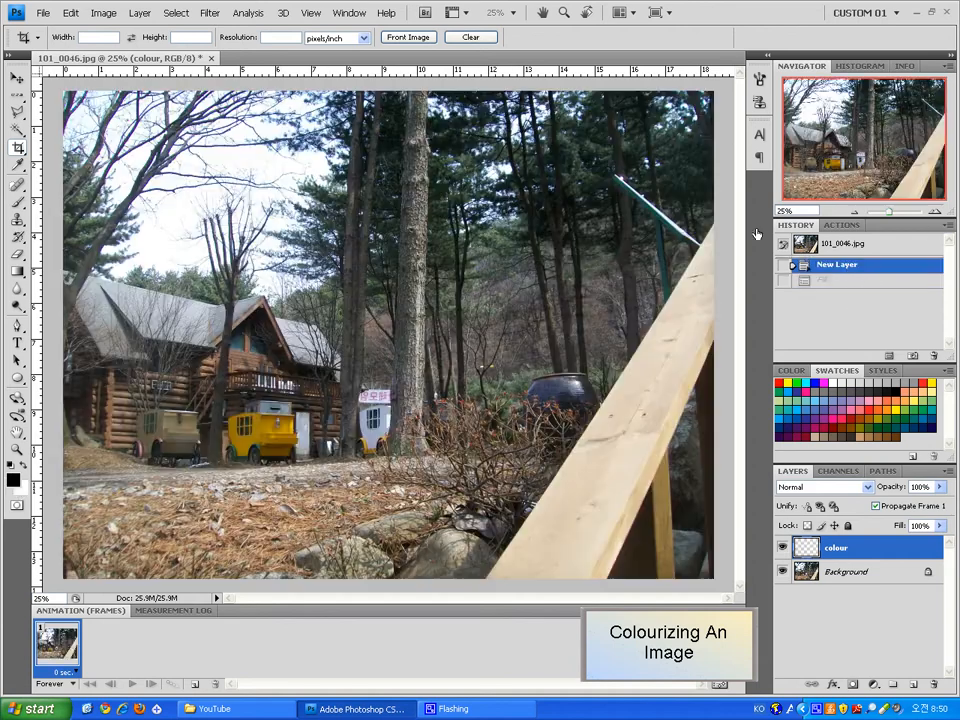
Fill the colour layer with the purple colour 560fe7 at 100% opacity
left_click(70, 12)
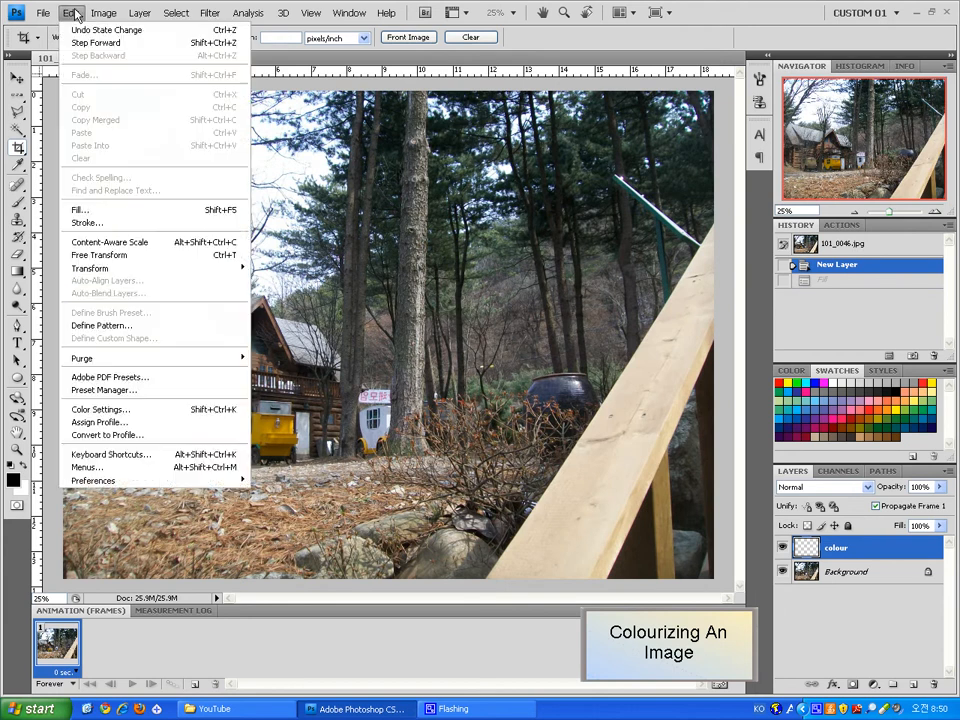
left_click(125, 210)
left_click(460, 233)
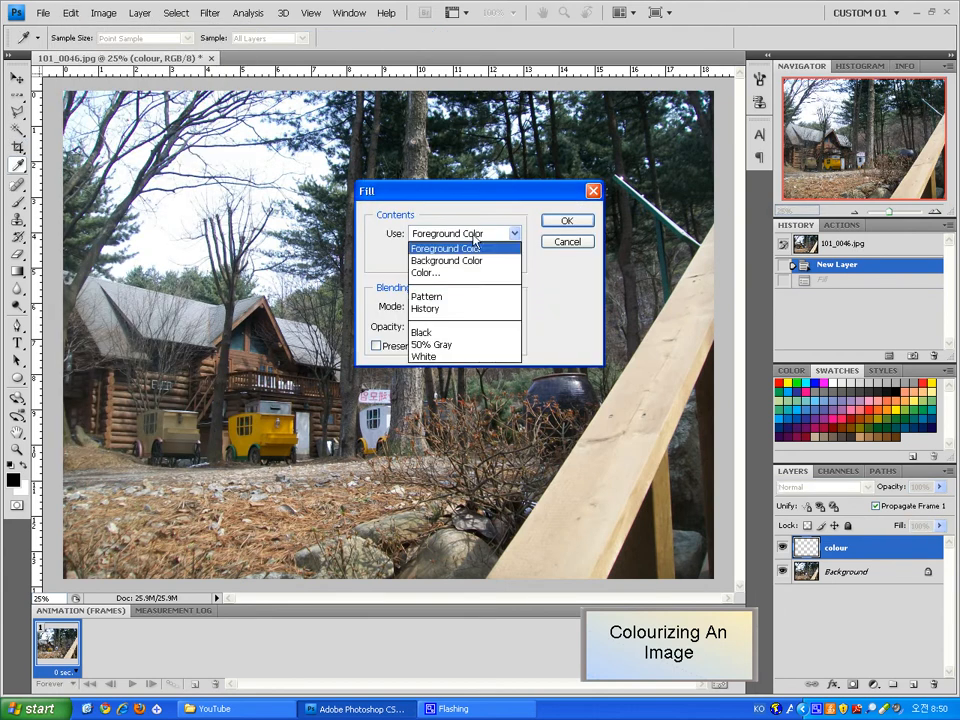
left_click(456, 273)
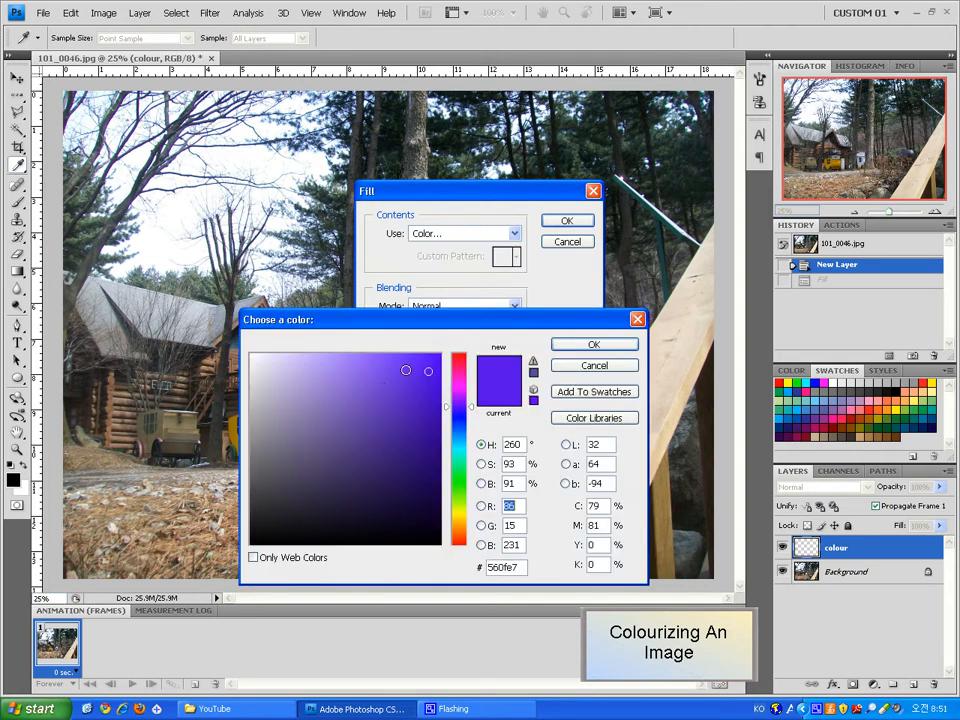
left_click(630, 344)
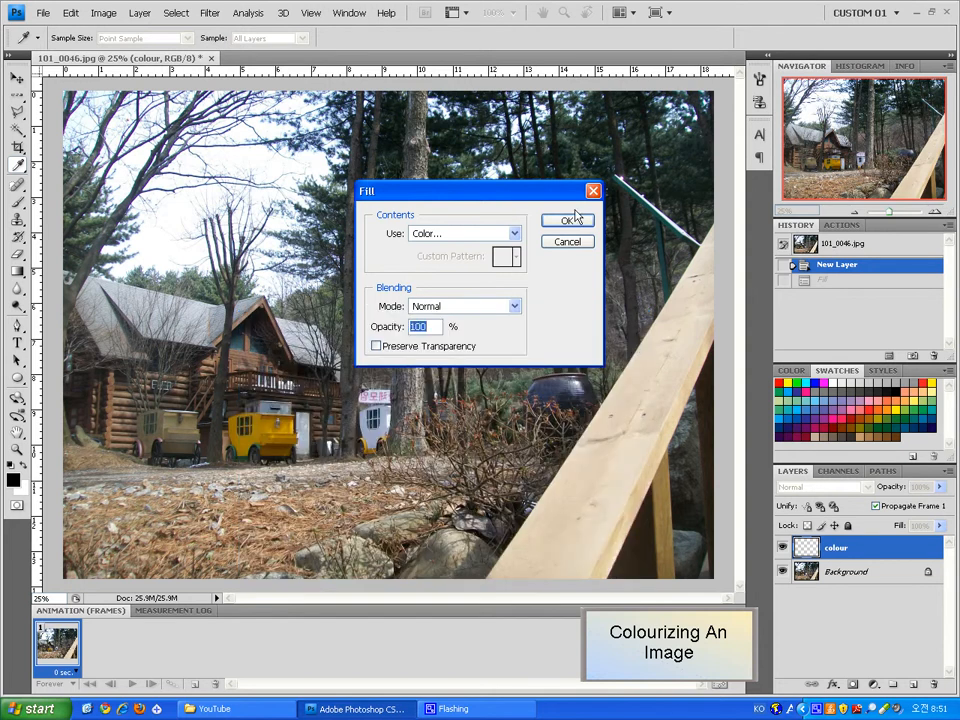
left_click(512, 233)
left_click(461, 273)
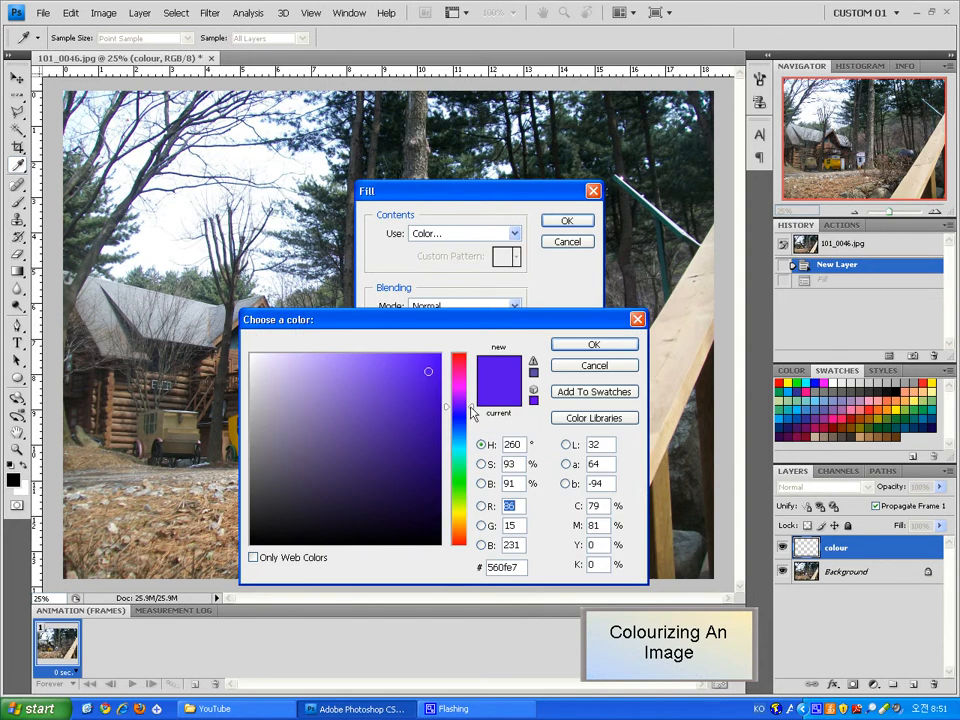
mouse_move(470, 406)
left_mouse_down()
mouse_move(461, 464)
mouse_move(456, 402)
left_mouse_up()
mouse_move(384, 440)
left_mouse_down()
mouse_move(392, 454)
mouse_move(386, 384)
left_mouse_up()
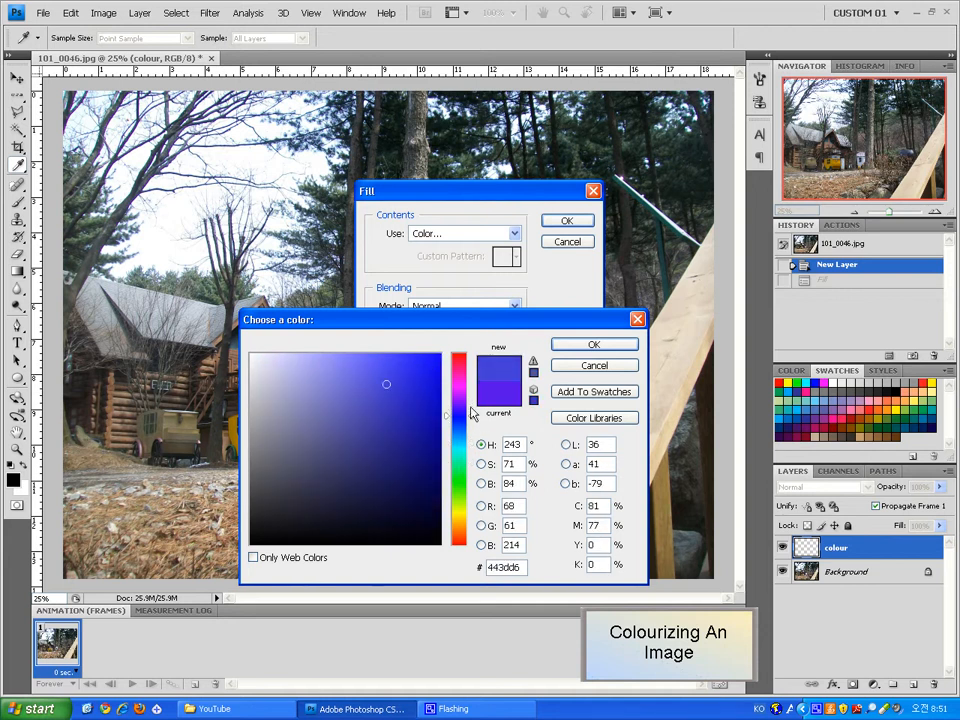
left_click(506, 390)
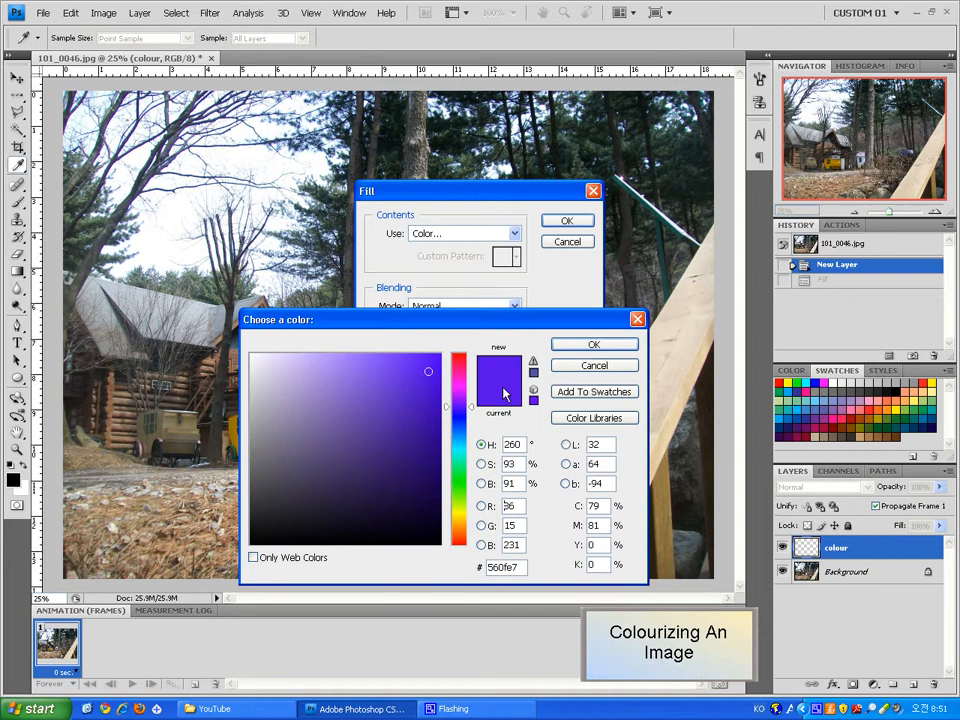
left_click(576, 349)
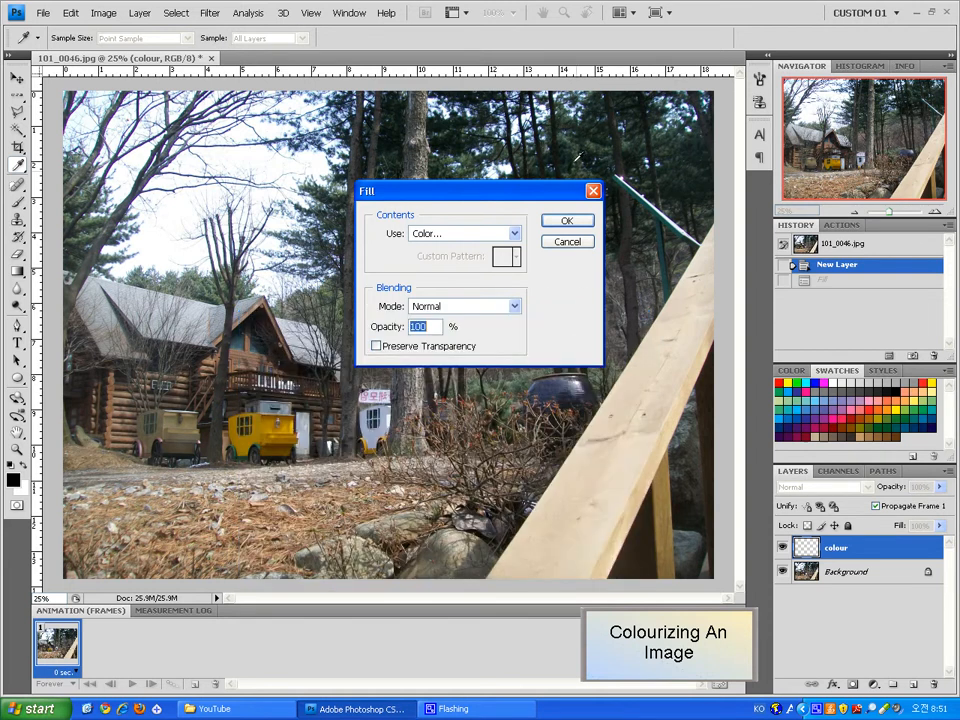
left_click(553, 226)
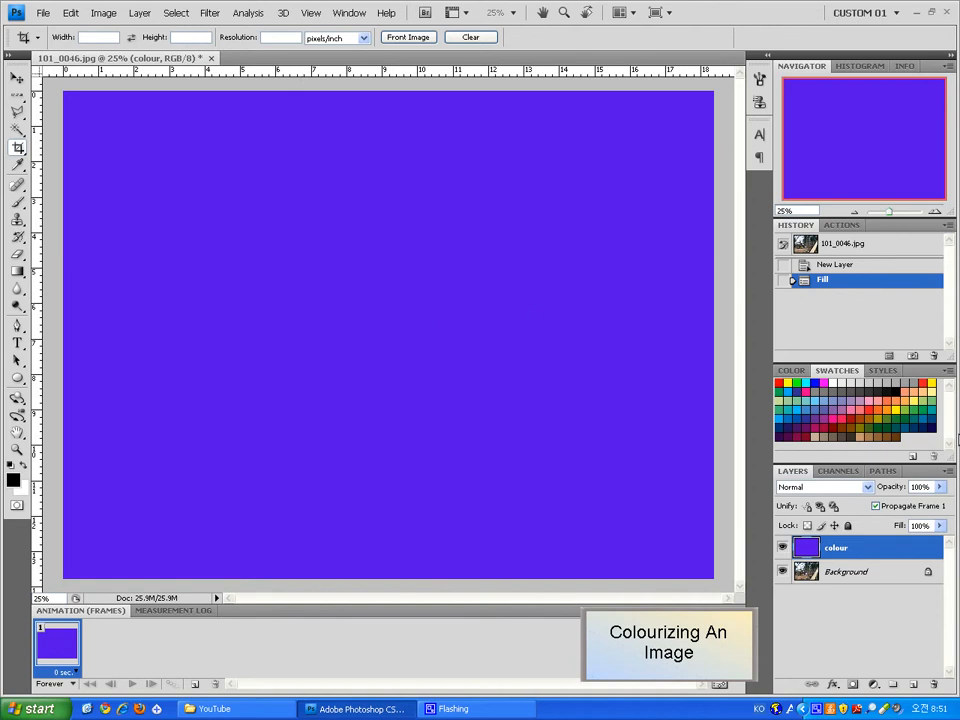
Try the Overlay, Screen and Color blend modes on the colour layer
left_click(869, 488)
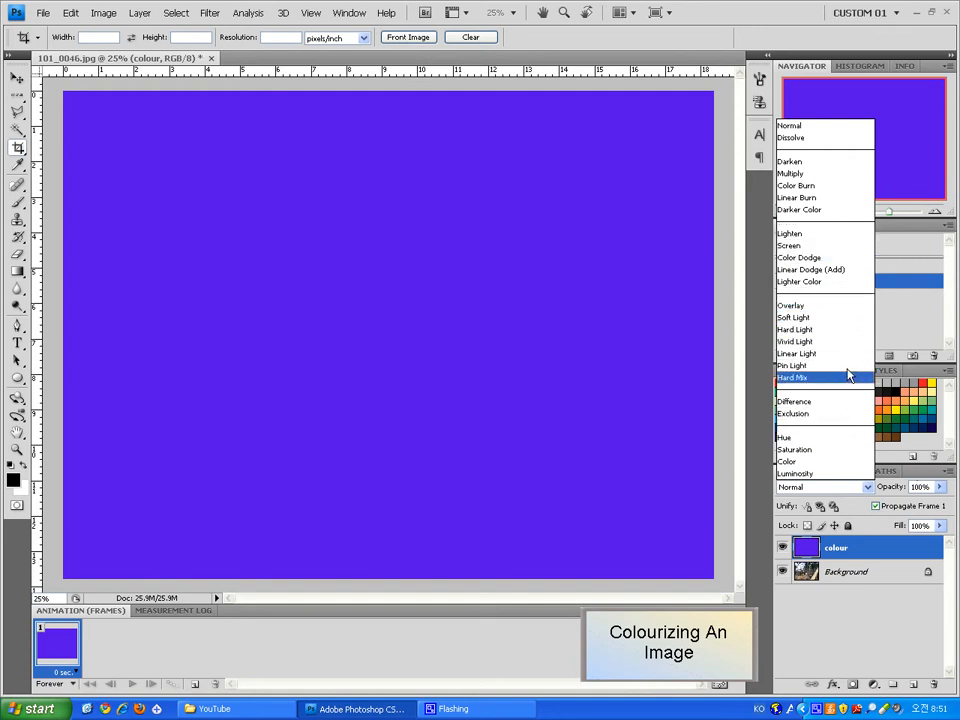
left_click(811, 306)
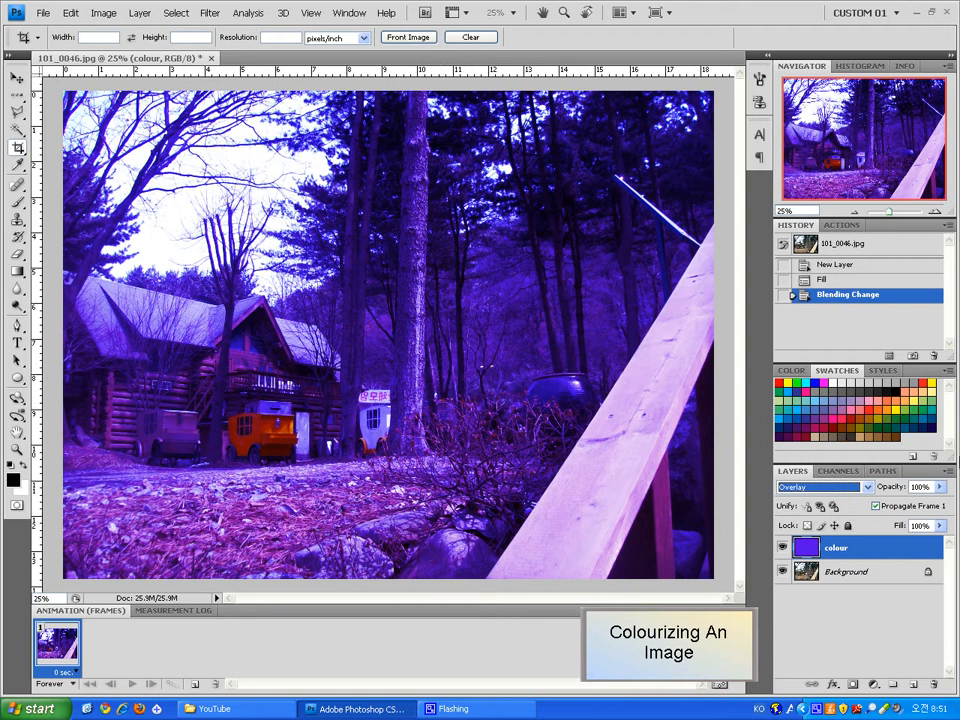
left_click(866, 487)
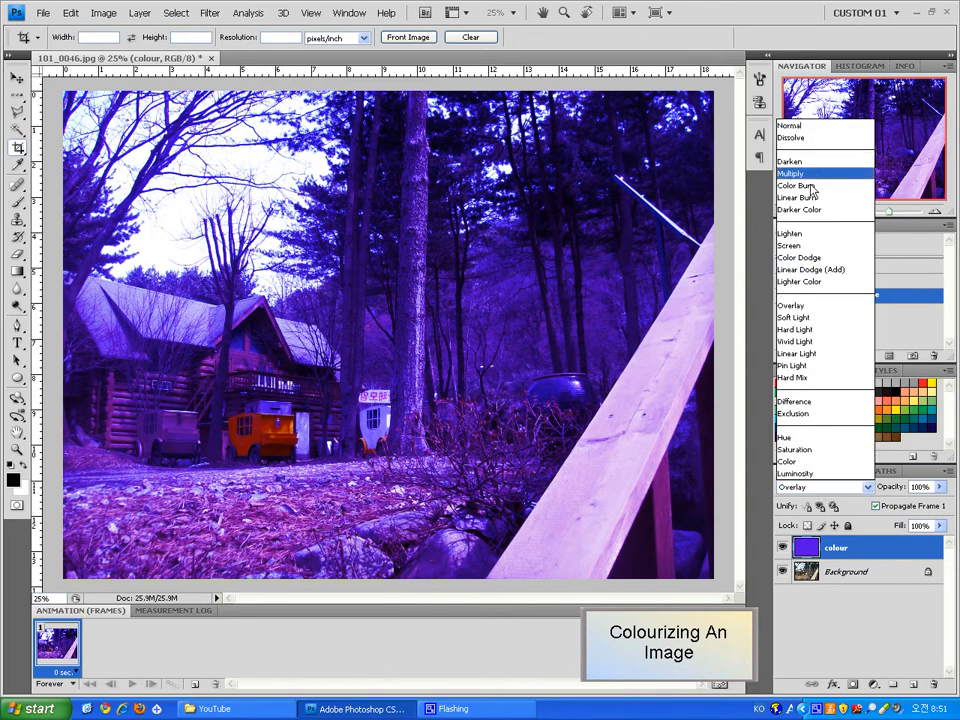
left_click(797, 247)
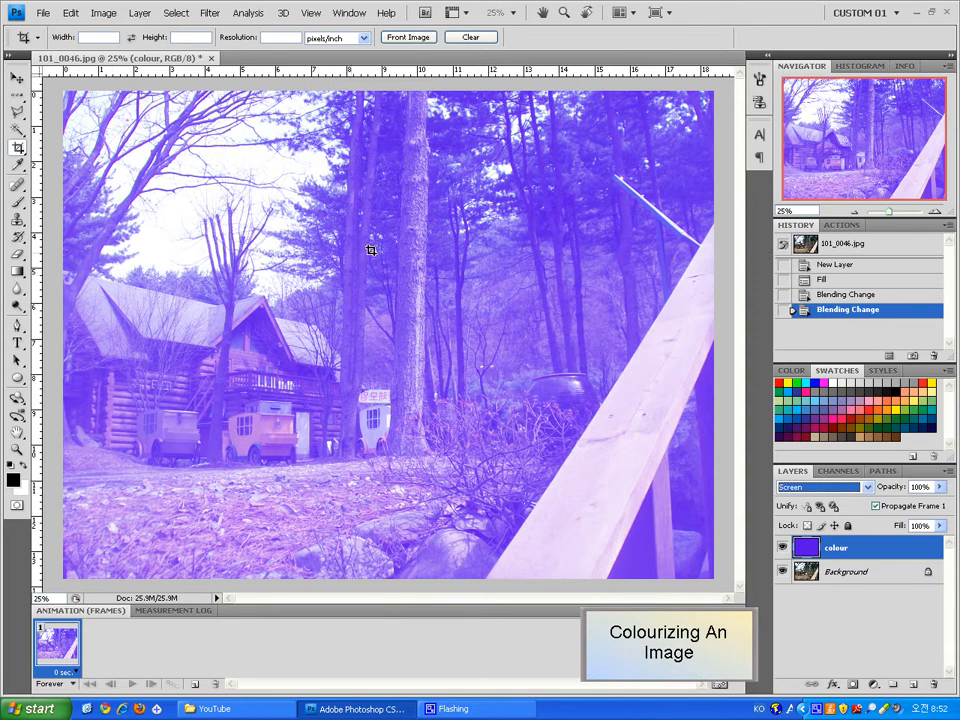
left_click(820, 489)
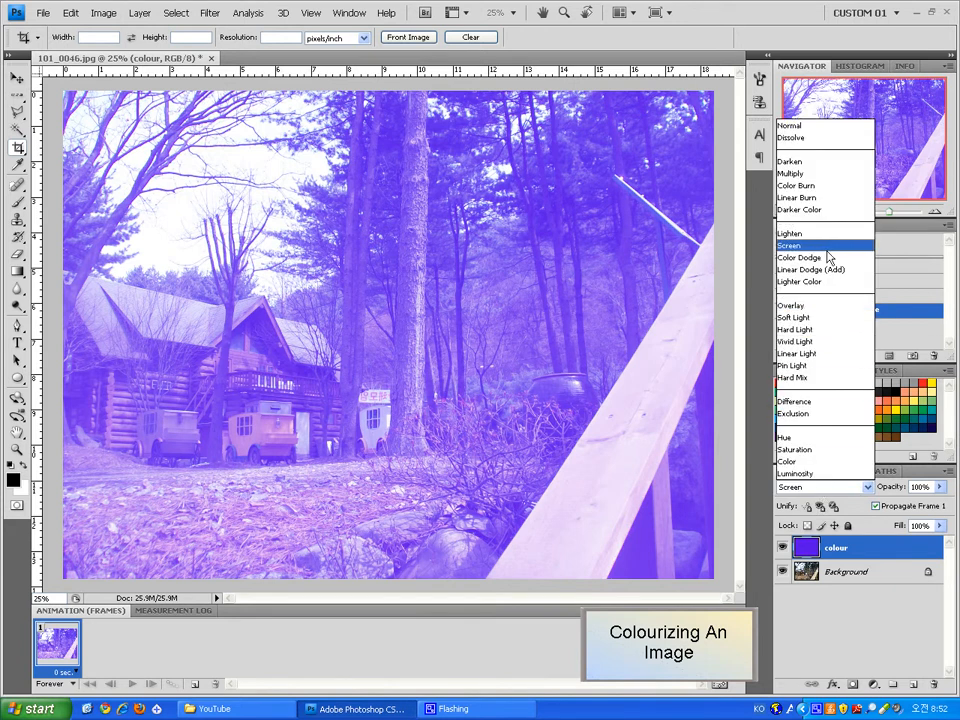
left_click(818, 463)
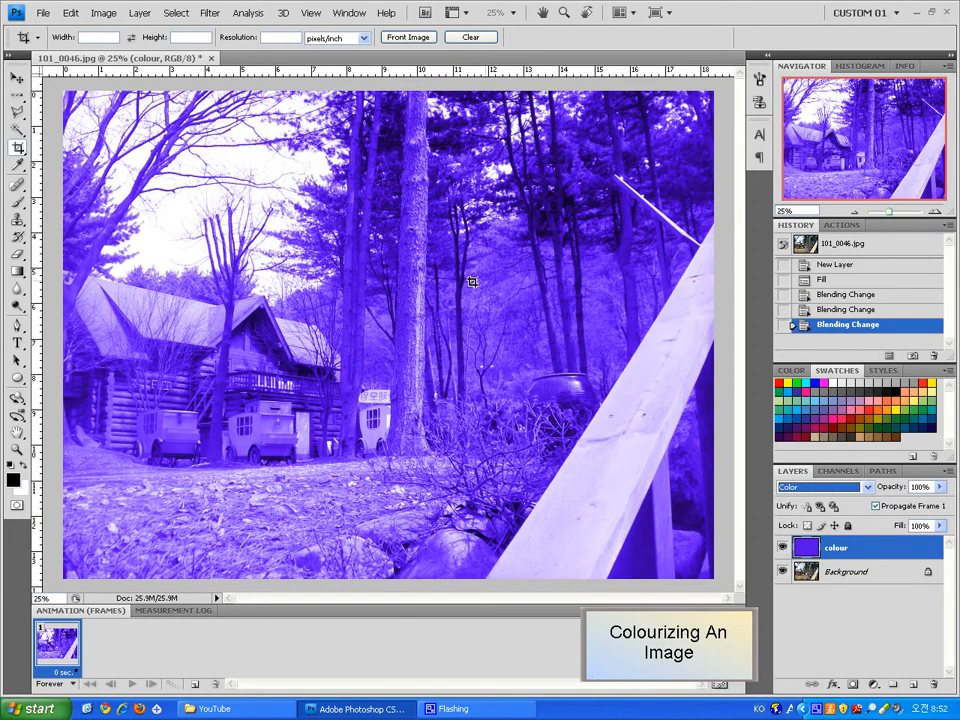
Step through the colour layer's blend modes from Darken down to Soft Light
left_click(808, 493)
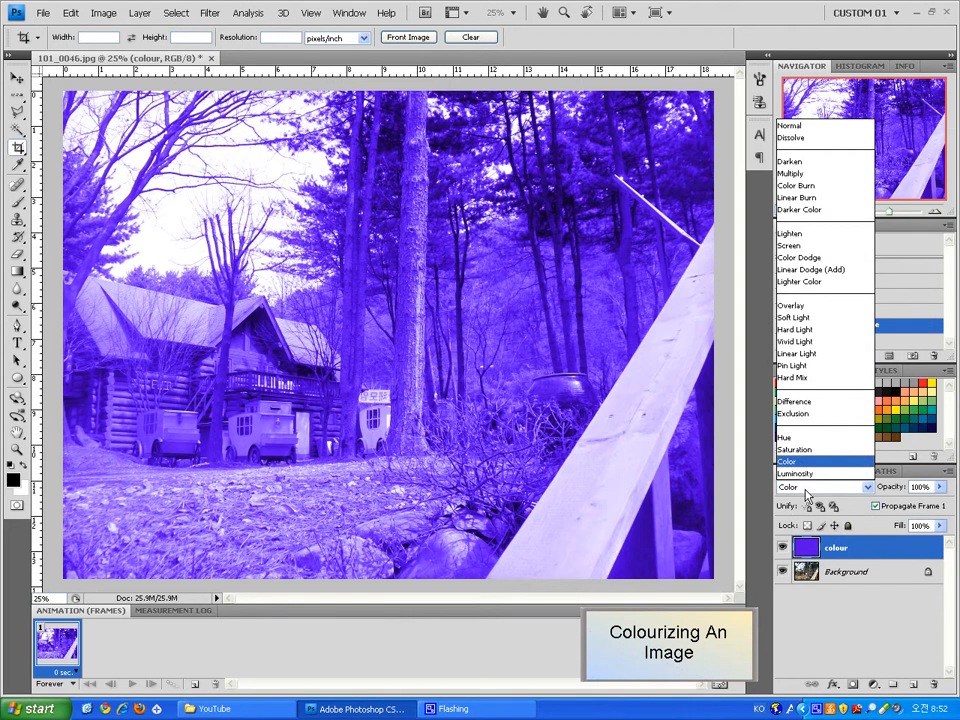
left_click(819, 163)
key("Down")
key("Down")
key("Down")
key("Down")
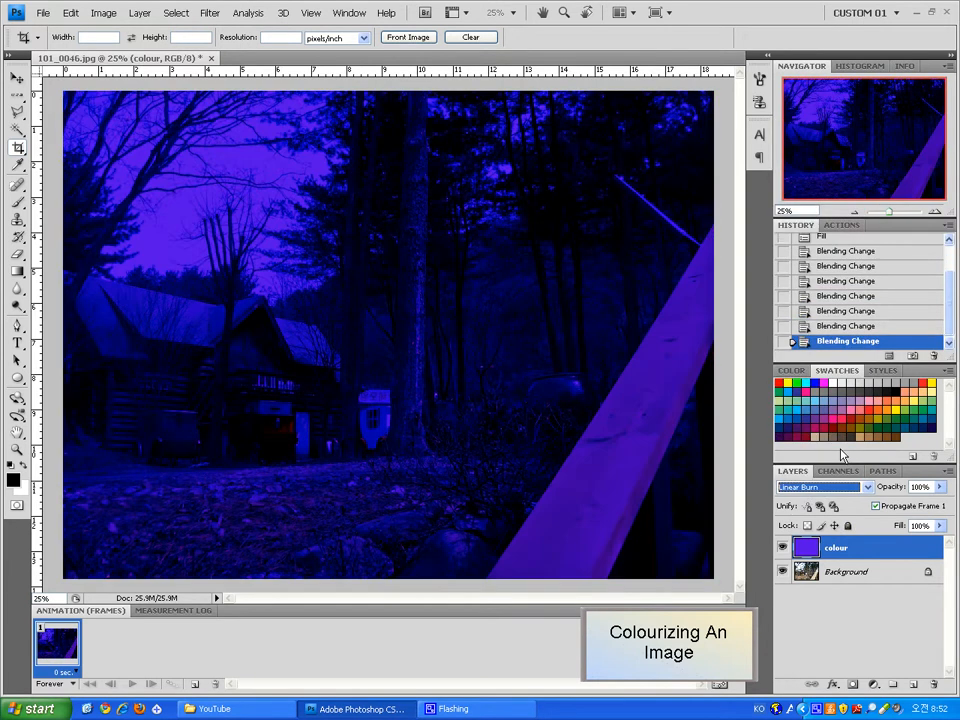
key("Down")
key("Down")
key("Down")
key("Down")
key("Down")
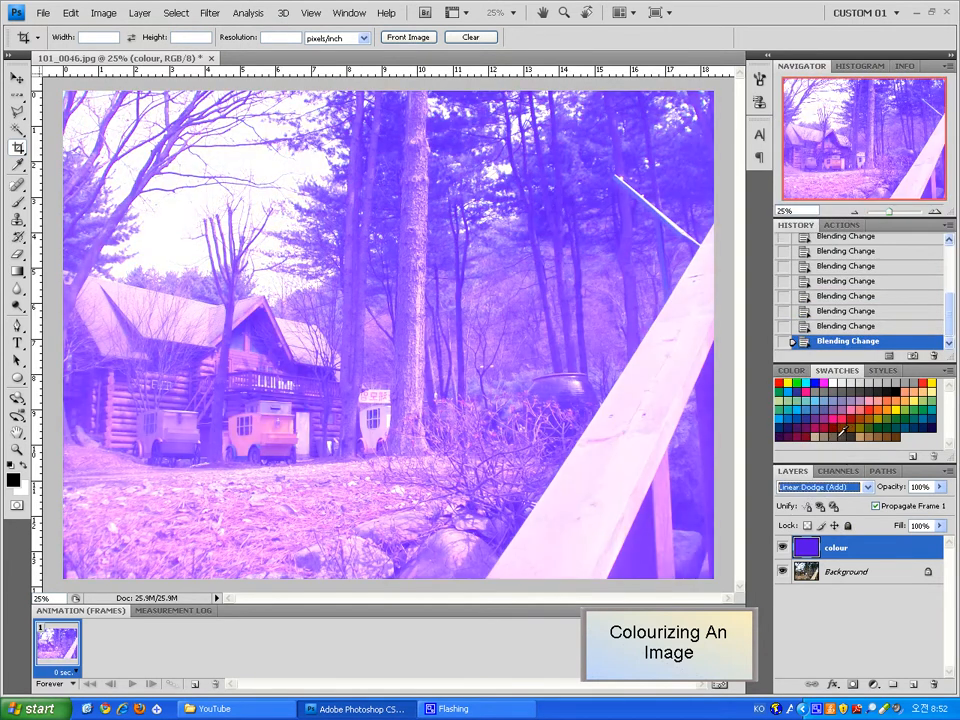
key("Down")
key("Down")
key("Down")
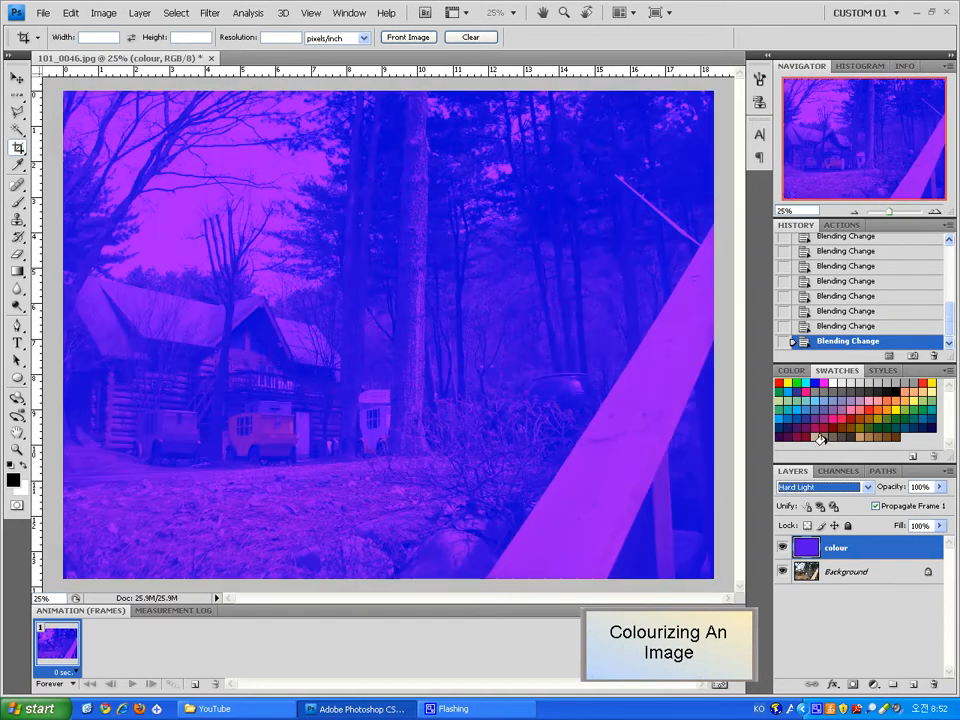
key("Up")
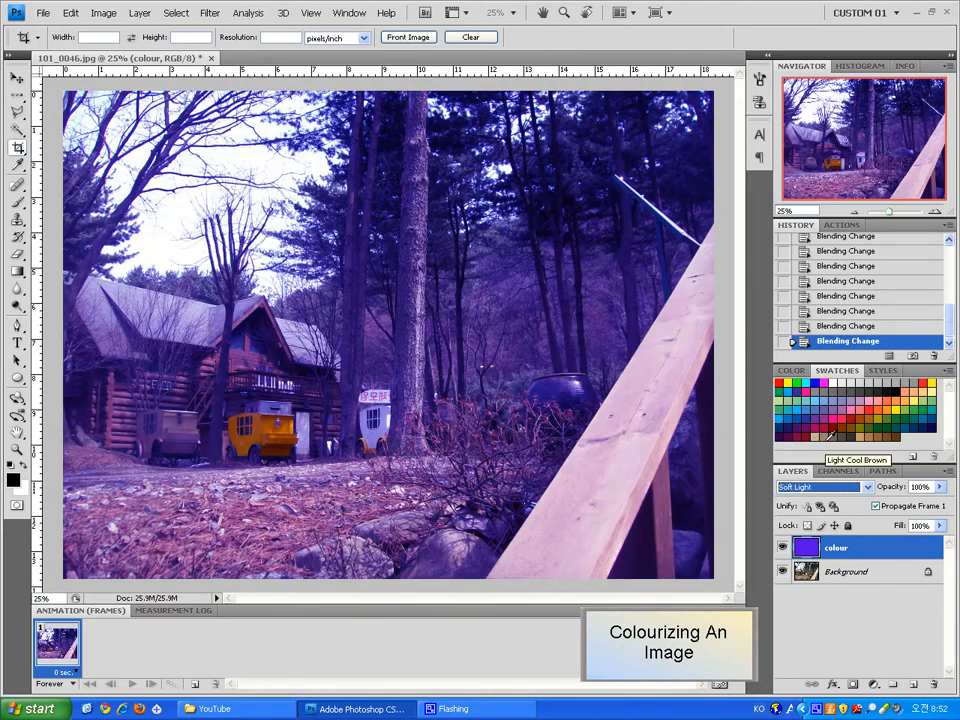
Set the colour layer's blend mode to Lighten
left_click(800, 488)
left_click(801, 490)
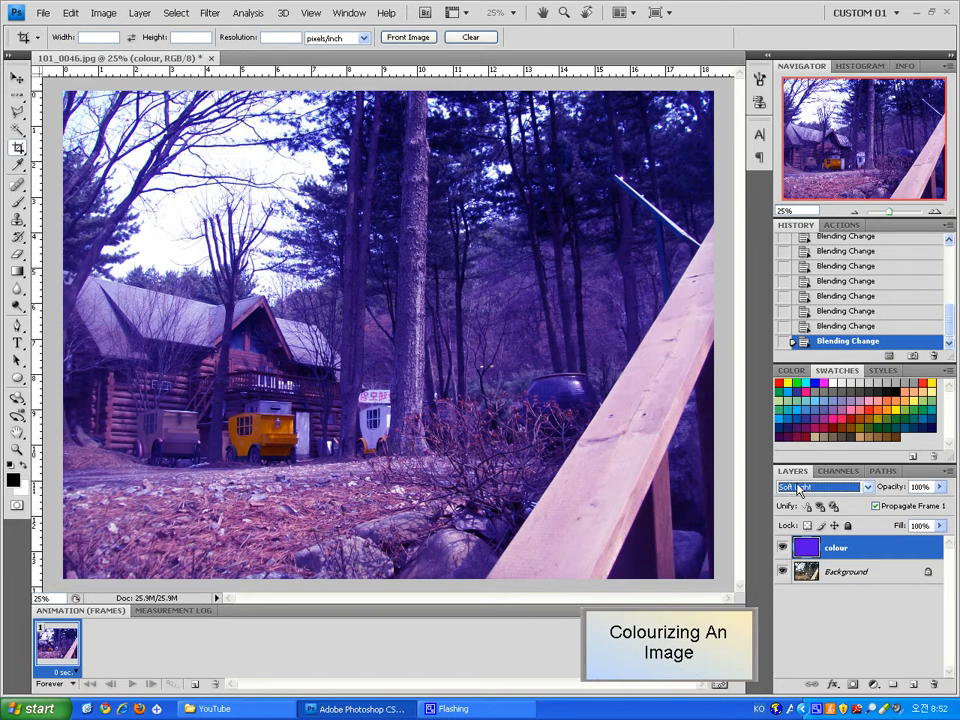
key("Down")
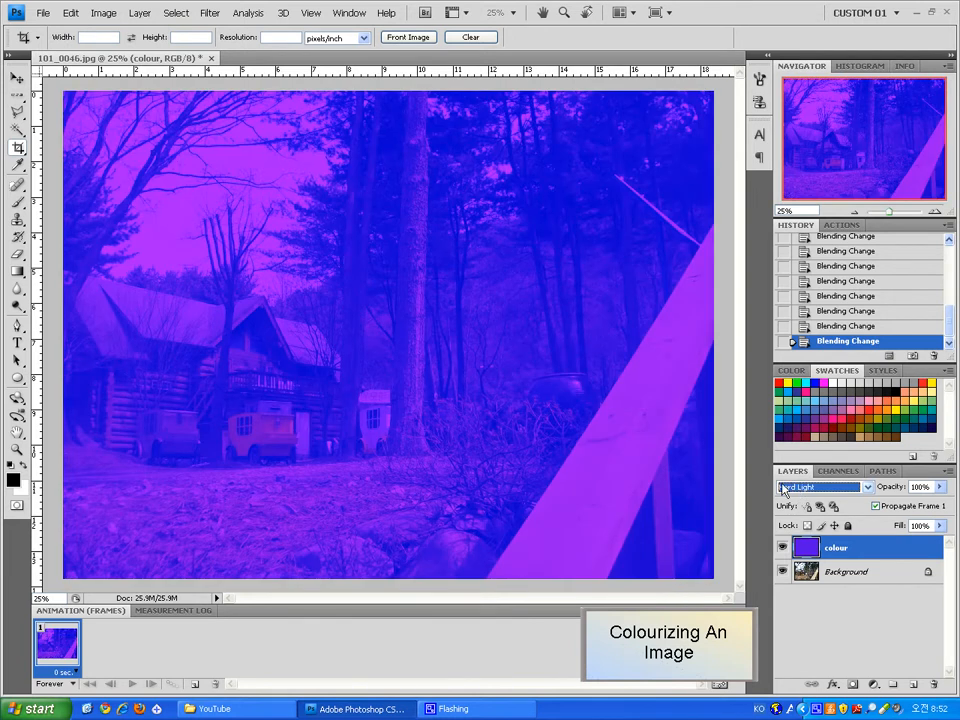
key("Up")
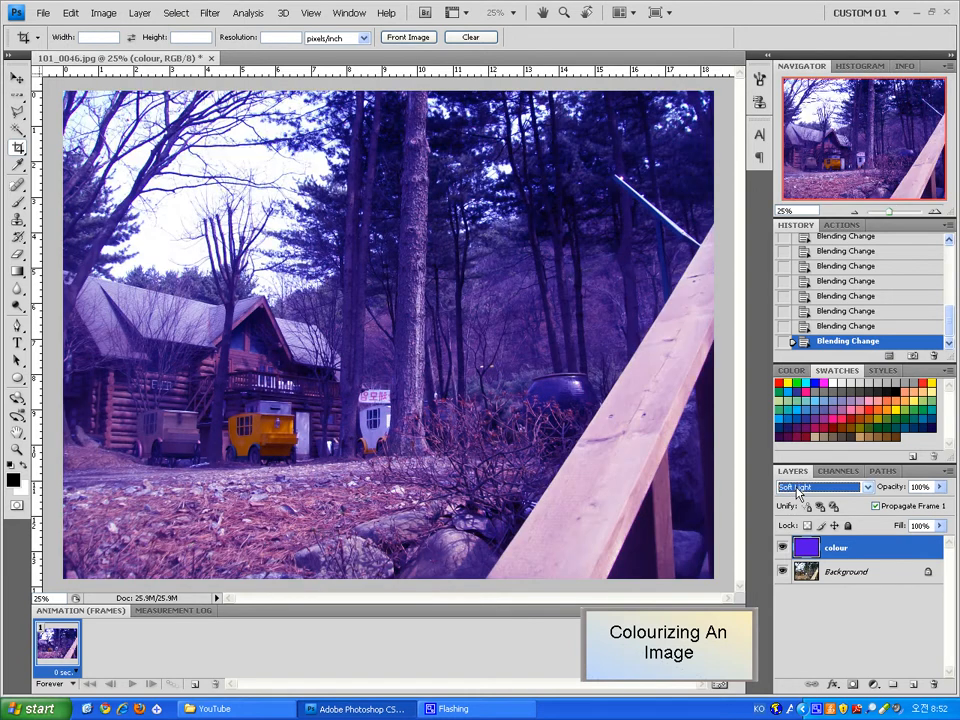
left_click(842, 488)
left_click(819, 236)
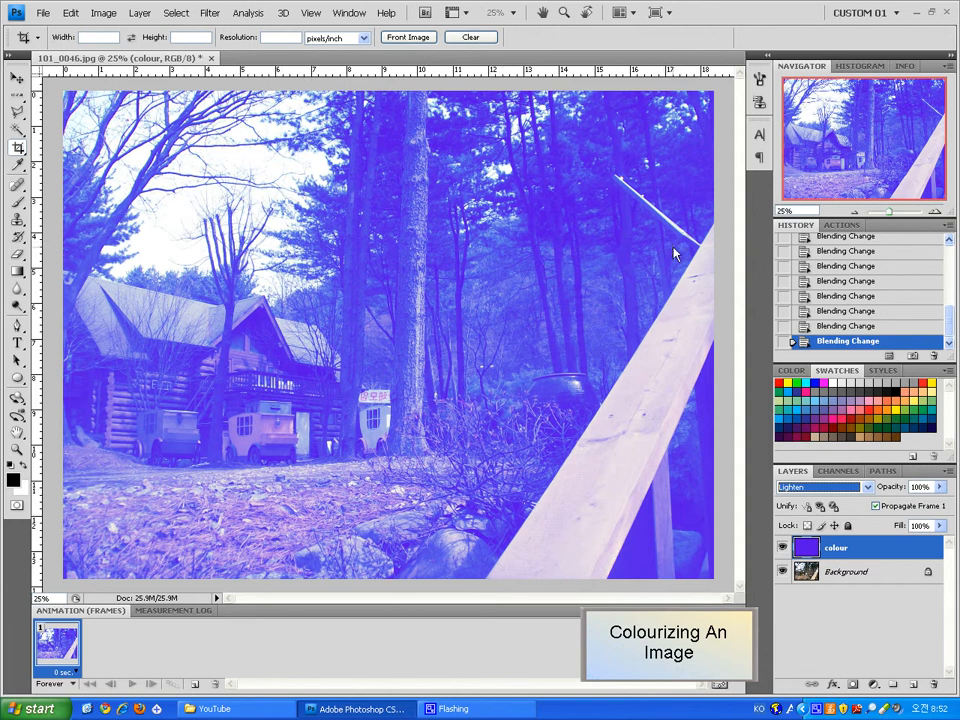
left_click(42, 13)
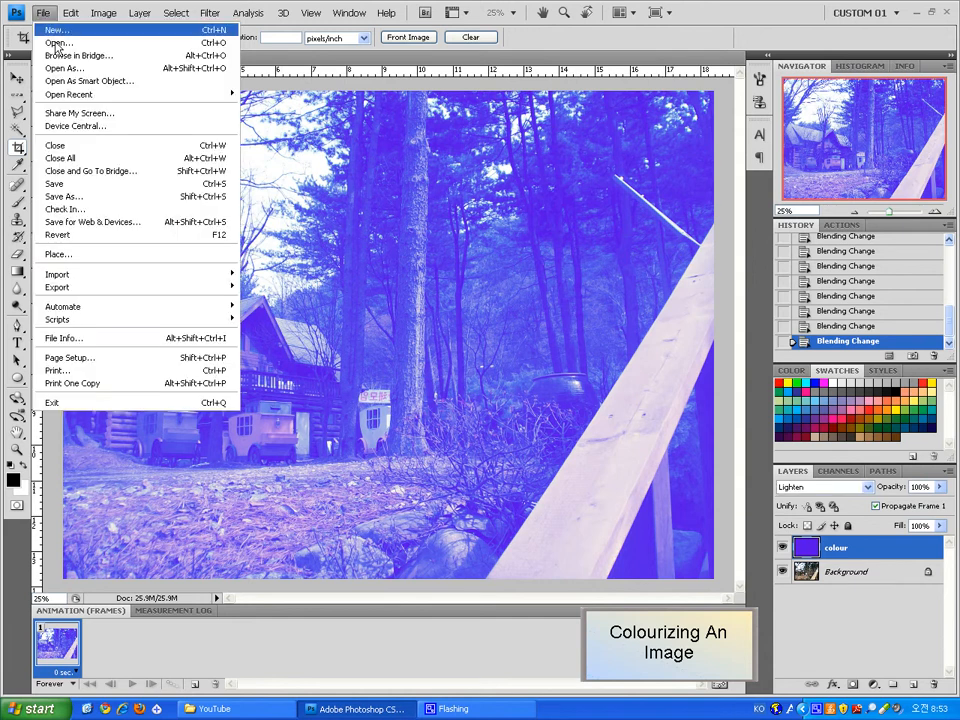
left_click(70, 197)
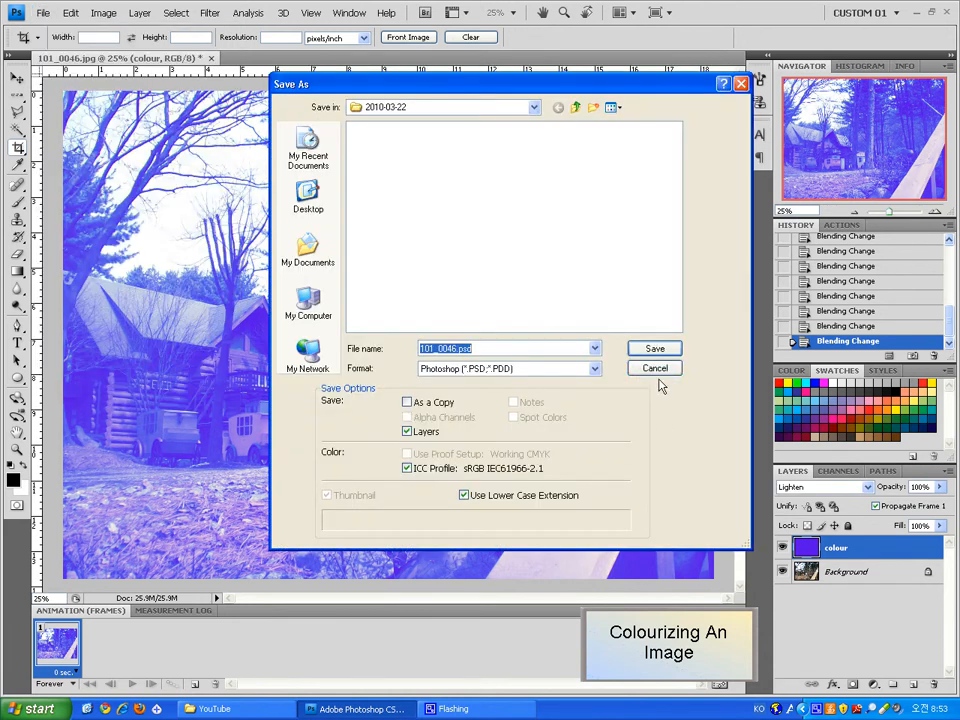
left_click(651, 368)
Switch to the Type tool and select the Background layer
key("b")
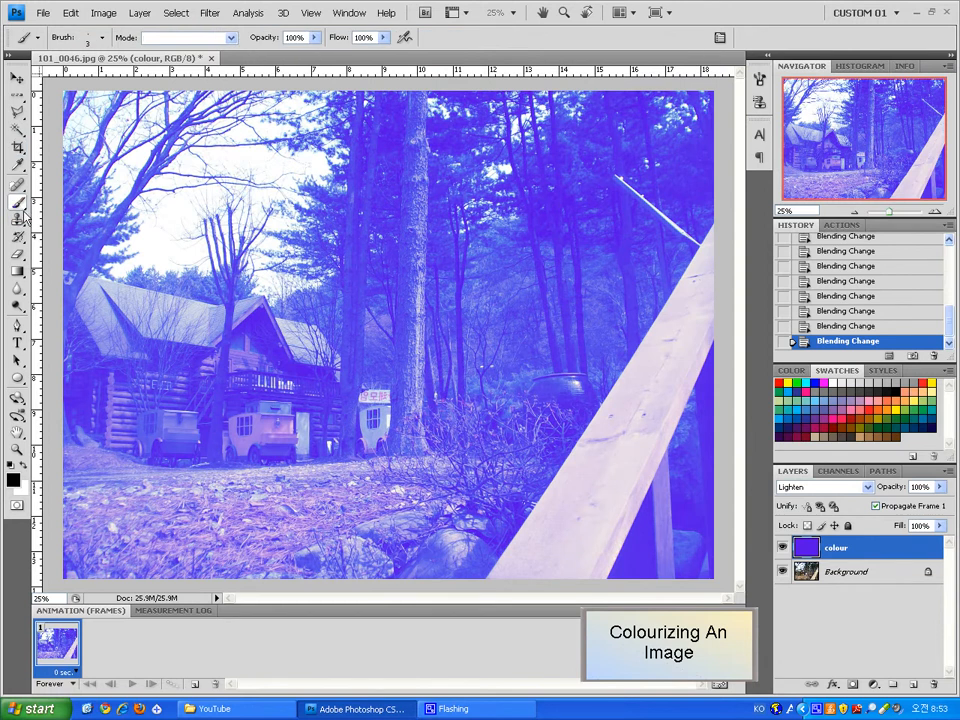
left_click(18, 344)
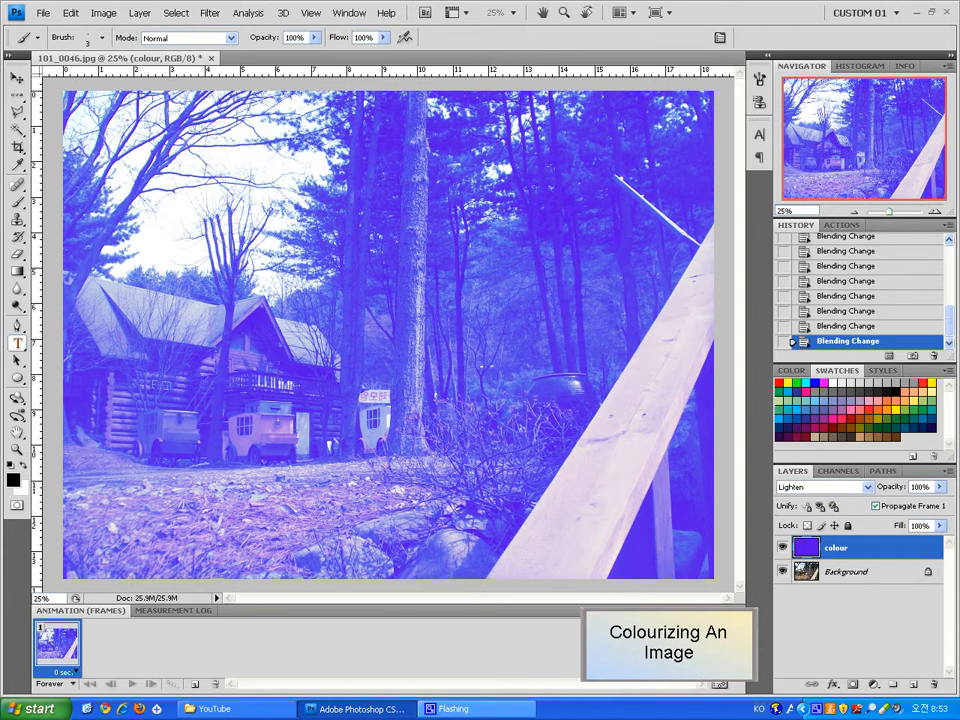
left_click(482, 716)
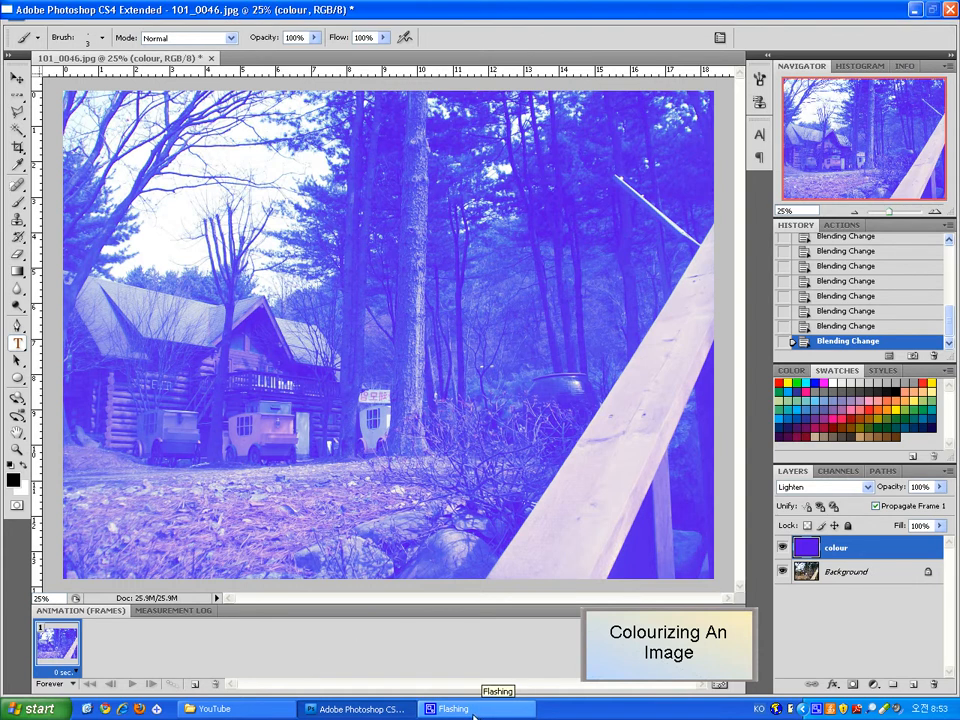
left_click(474, 716)
left_click(905, 572)
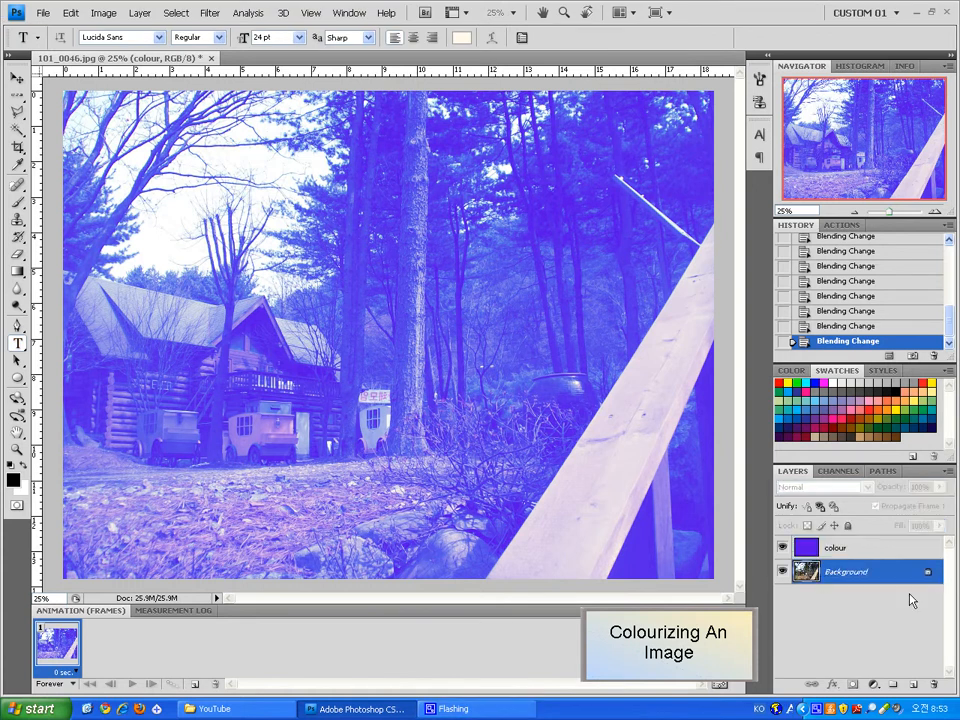